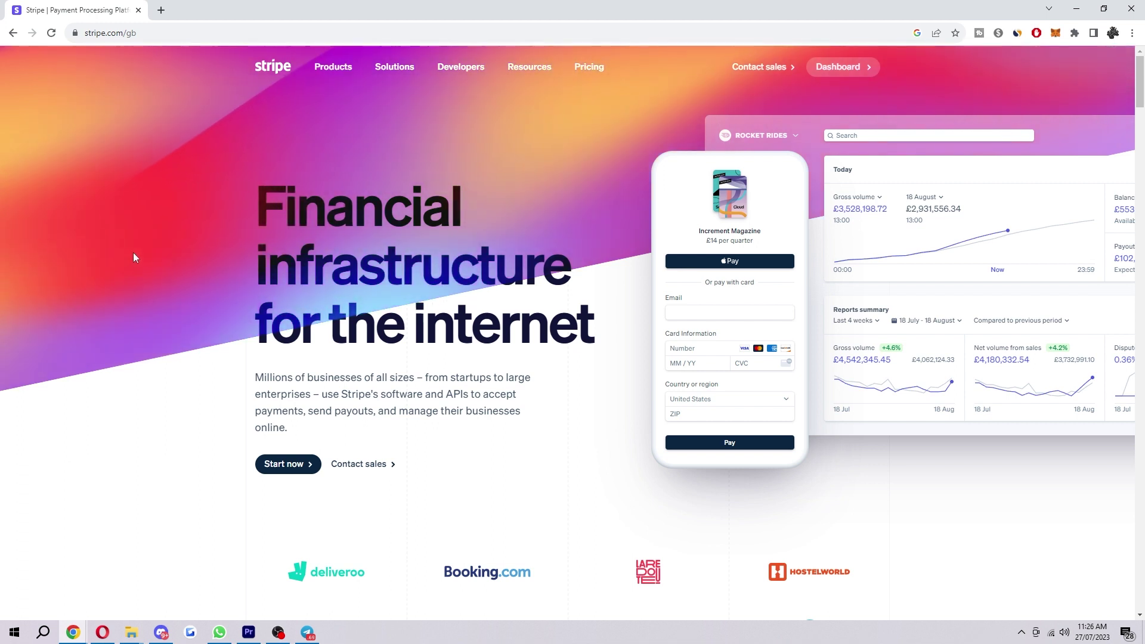
- Go to the settings overview, note the Business settings heading, and choose Account details
click(869, 61)
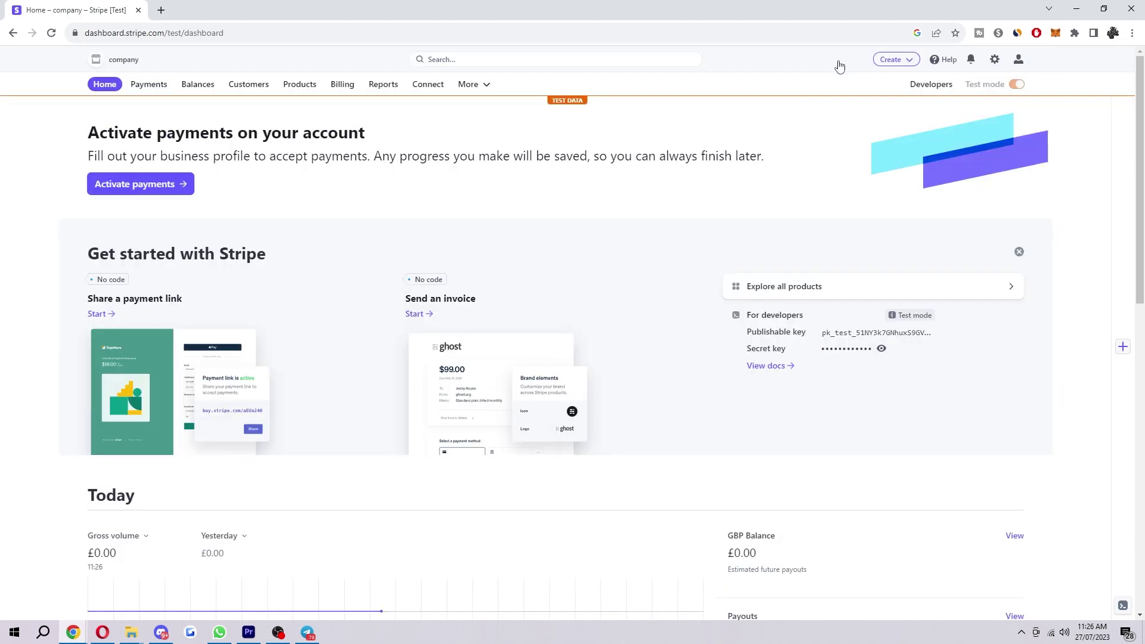
click(994, 60)
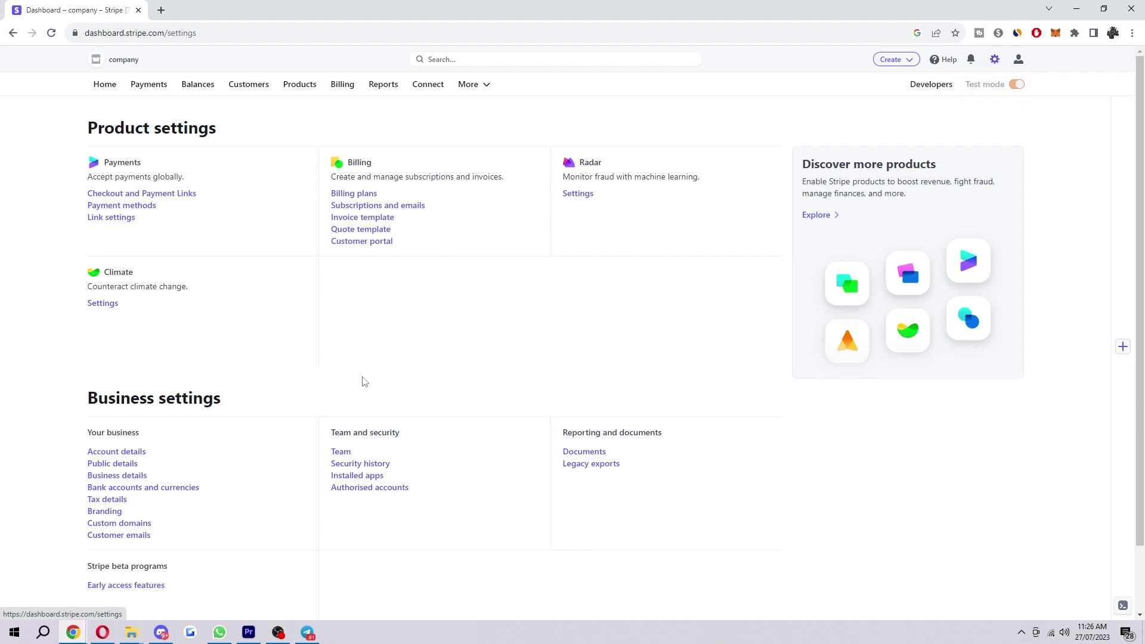
drag(85, 397, 244, 399)
click(242, 400)
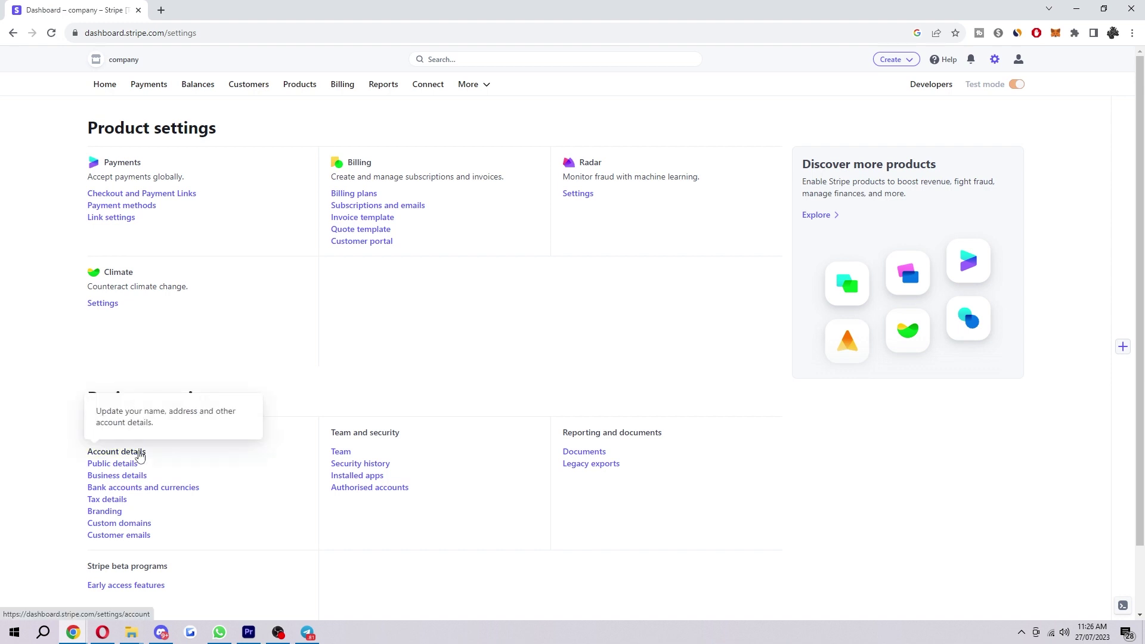
click(117, 452)
- Review the Close your account section and follow its link to the support article
drag(93, 376, 276, 384)
click(285, 371)
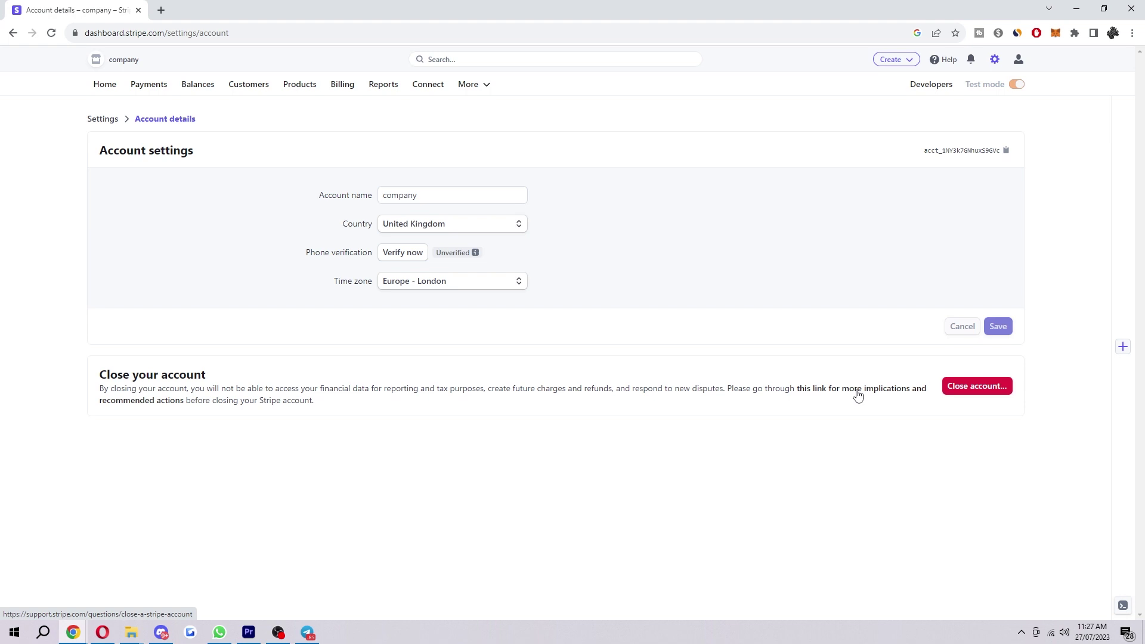
ctrl+click(857, 395)
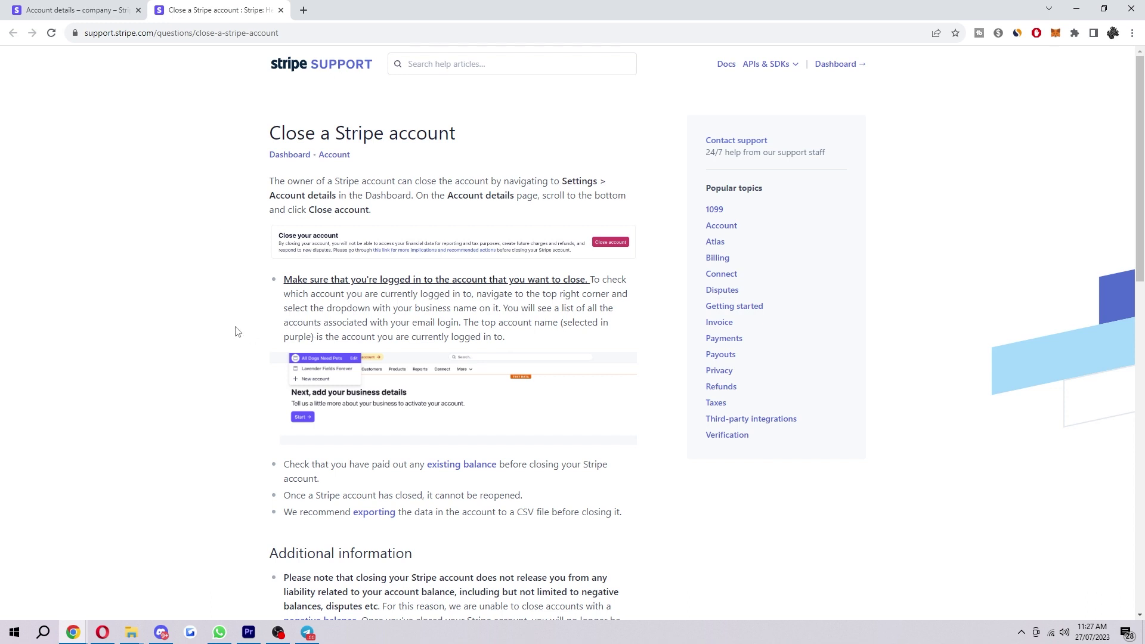
- Read the 'Close a Stripe account' article, noting the advice to export data to CSV first
drag(237, 283, 294, 285)
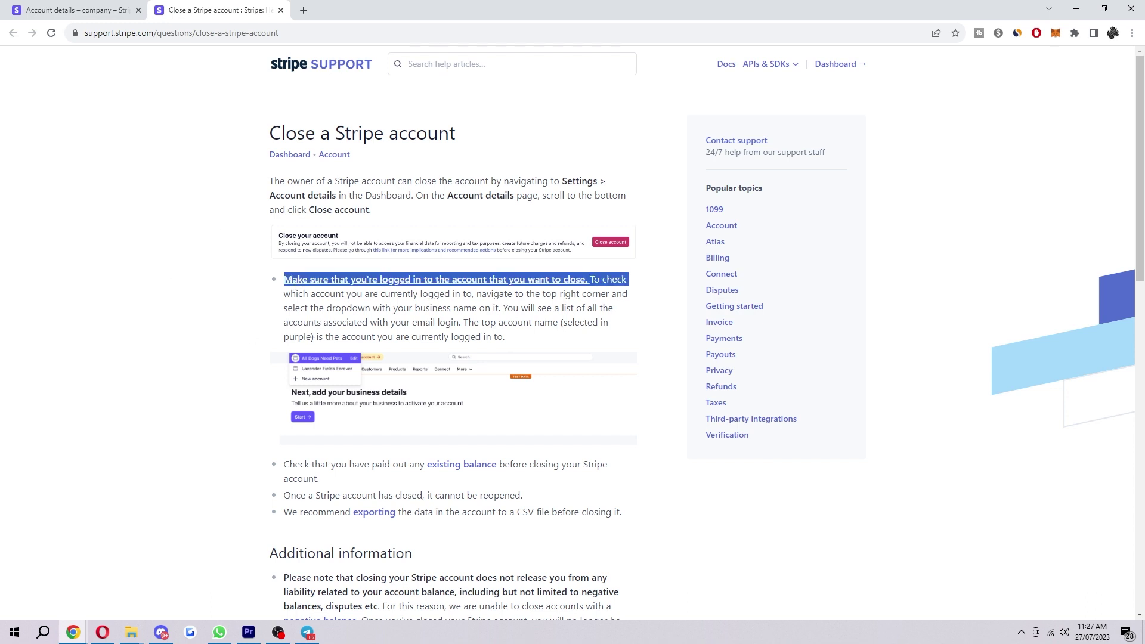
click(216, 283)
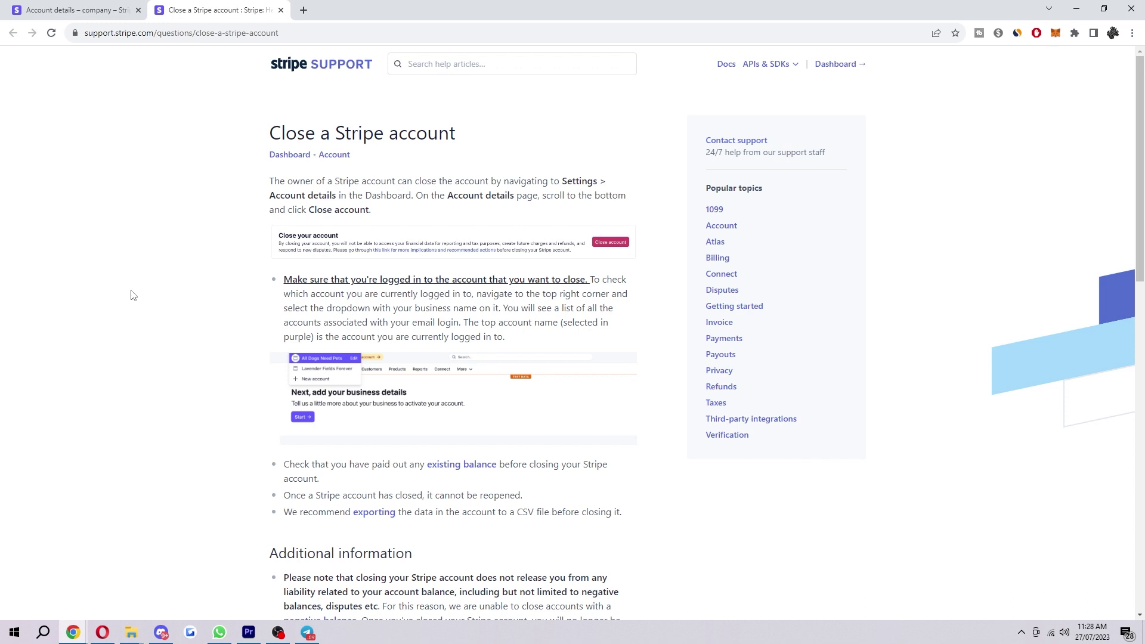
scroll(138, 296, down, 2)
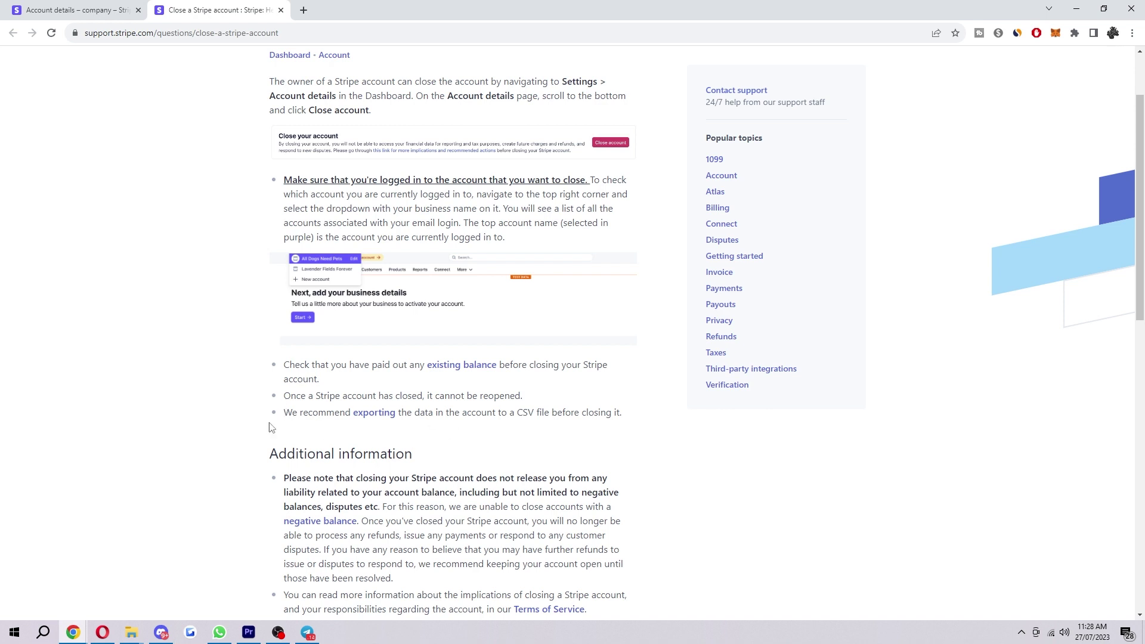
drag(277, 414, 532, 414)
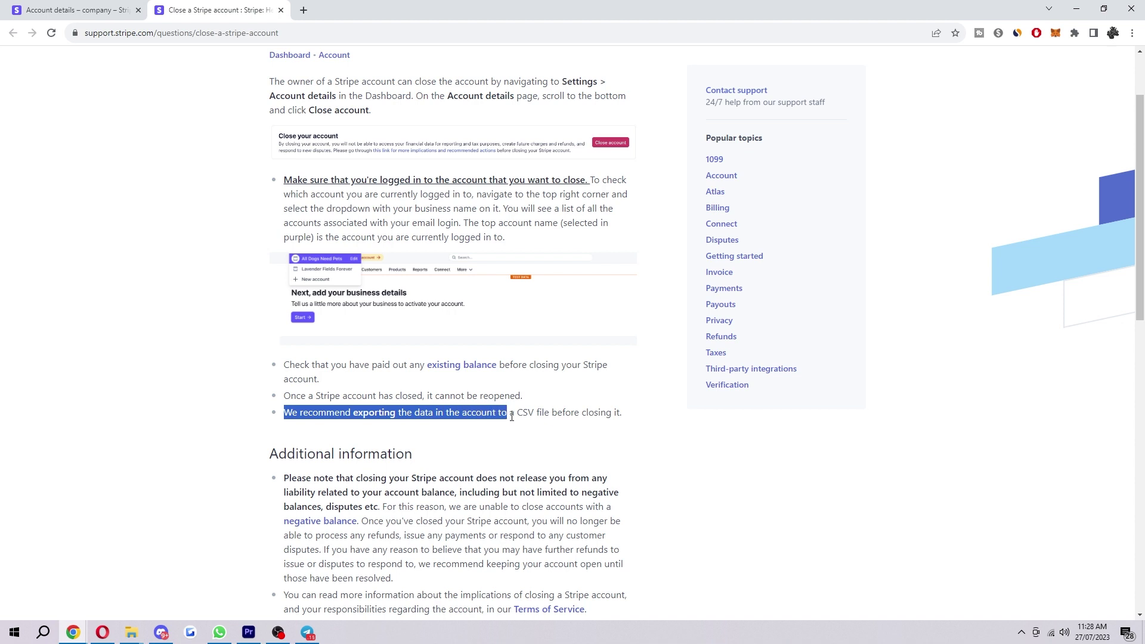
drag(531, 413, 551, 413)
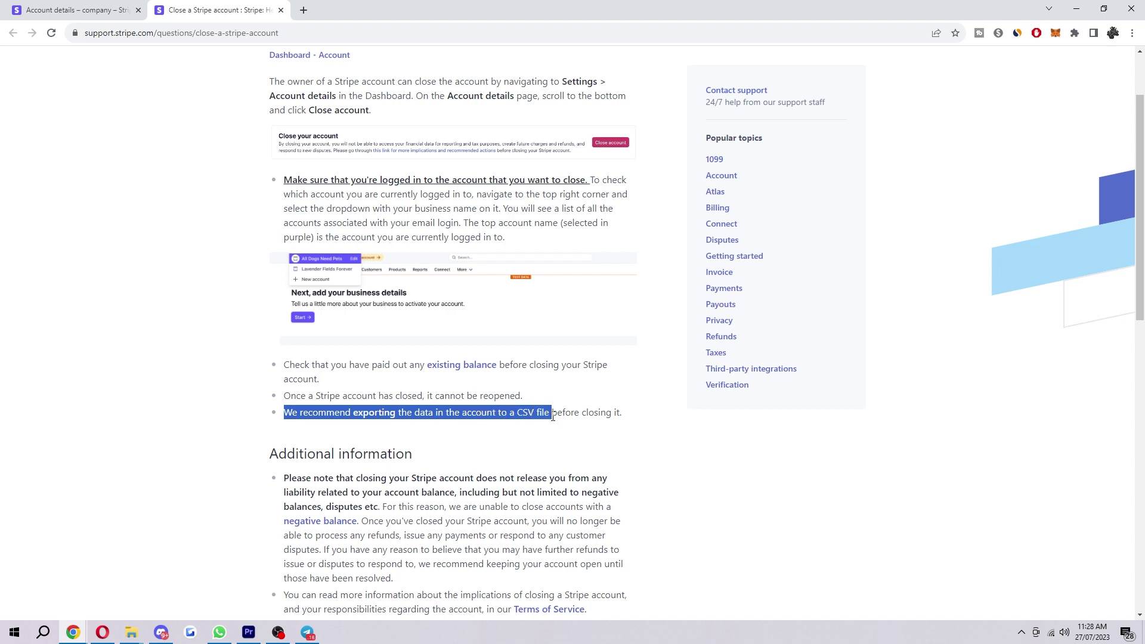
scroll(637, 450, down, 2)
click(331, 214)
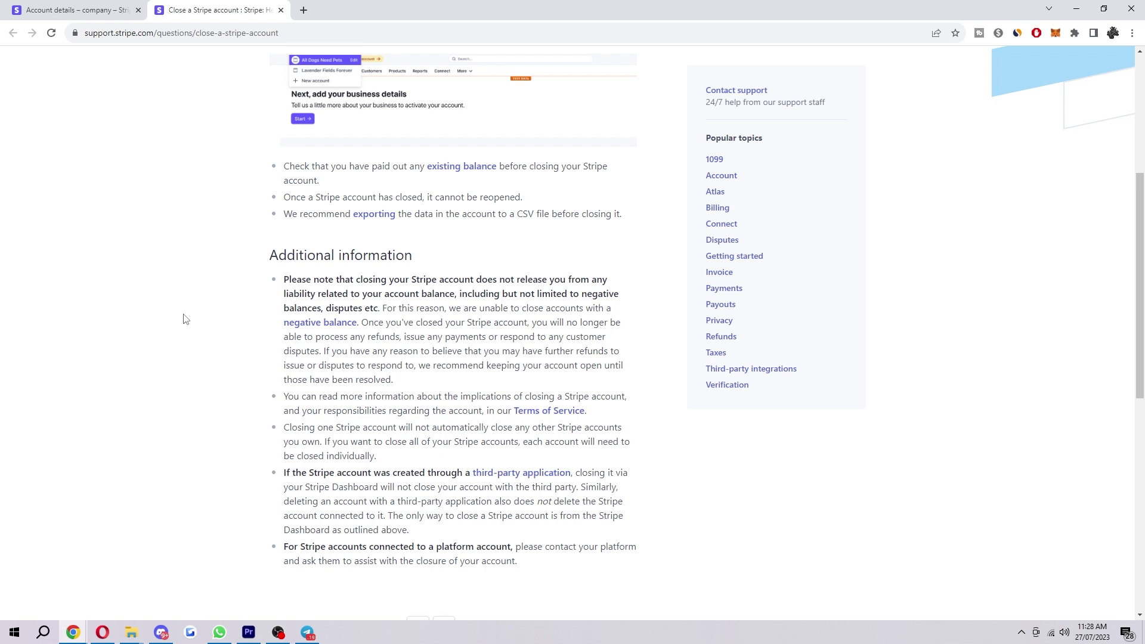
scroll(184, 319, down, 3)
scroll(222, 331, up, 8)
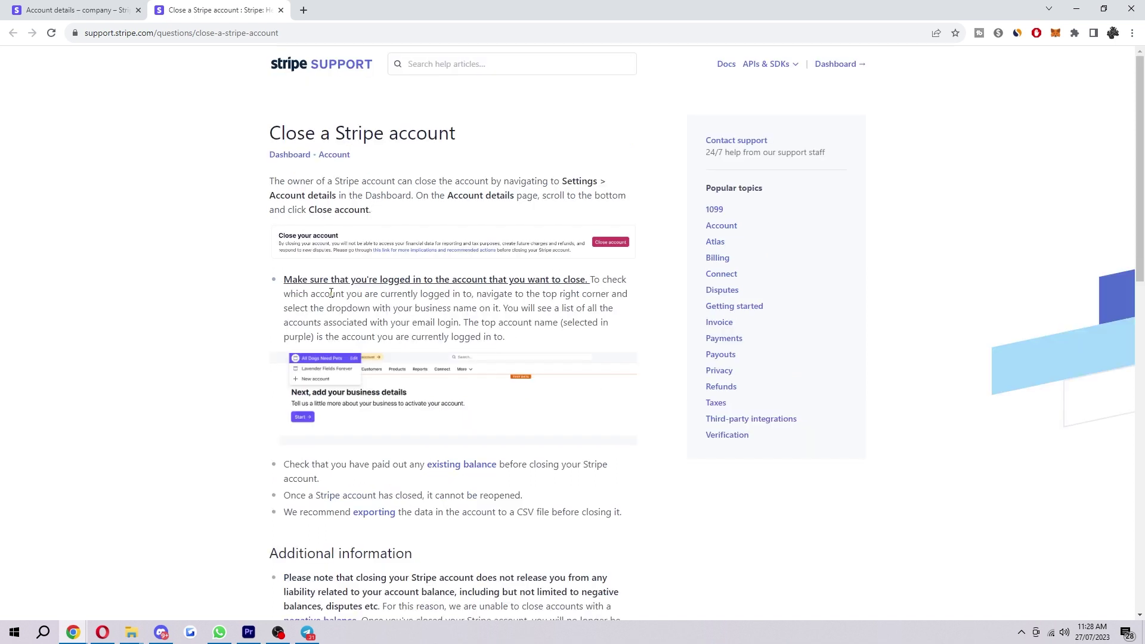
- Close the support article tab to return to the Account details page
key(ctrl+w)
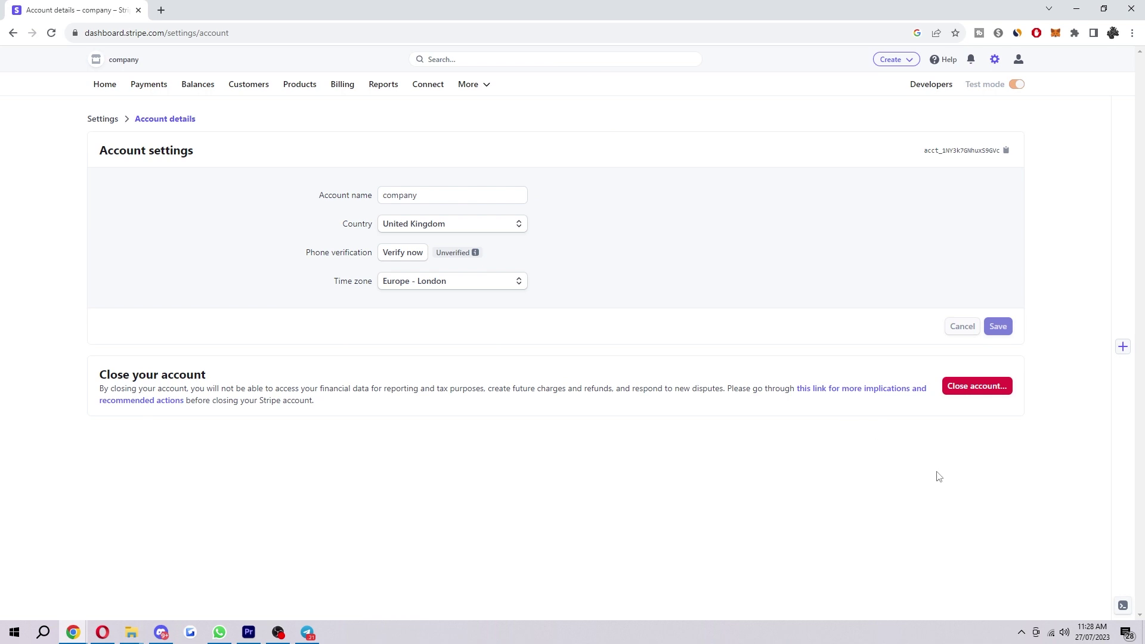